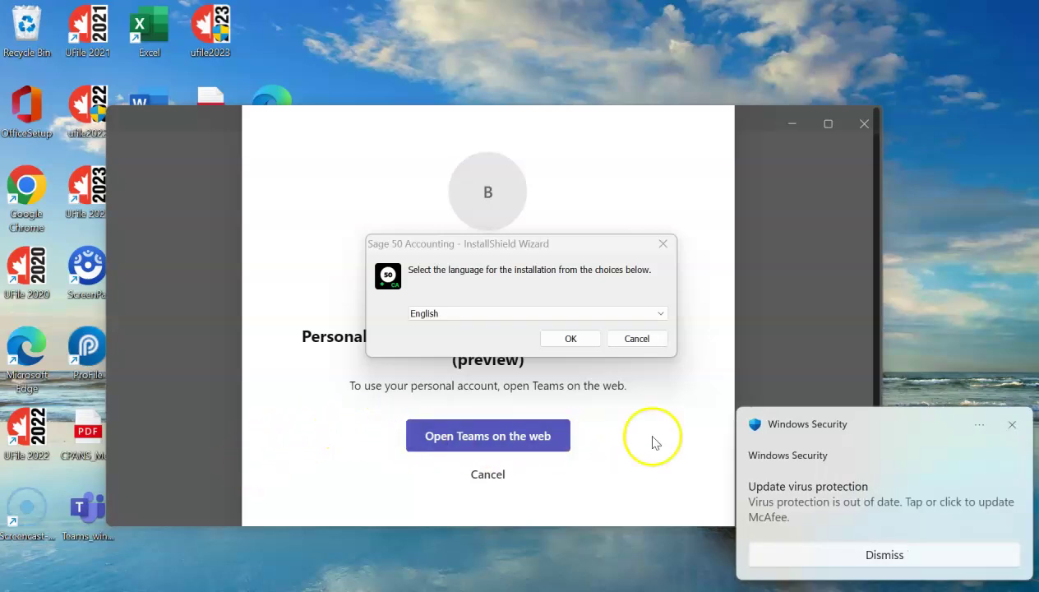
- Dismiss the virus protection notification and confirm English as the installation language
left_click(1012, 424)
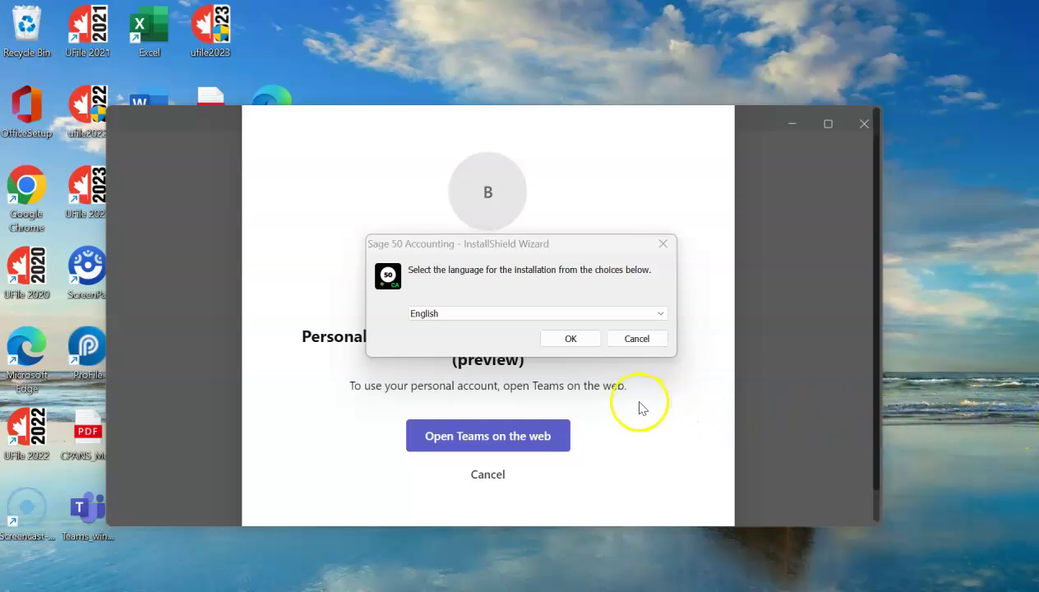
left_click(571, 339)
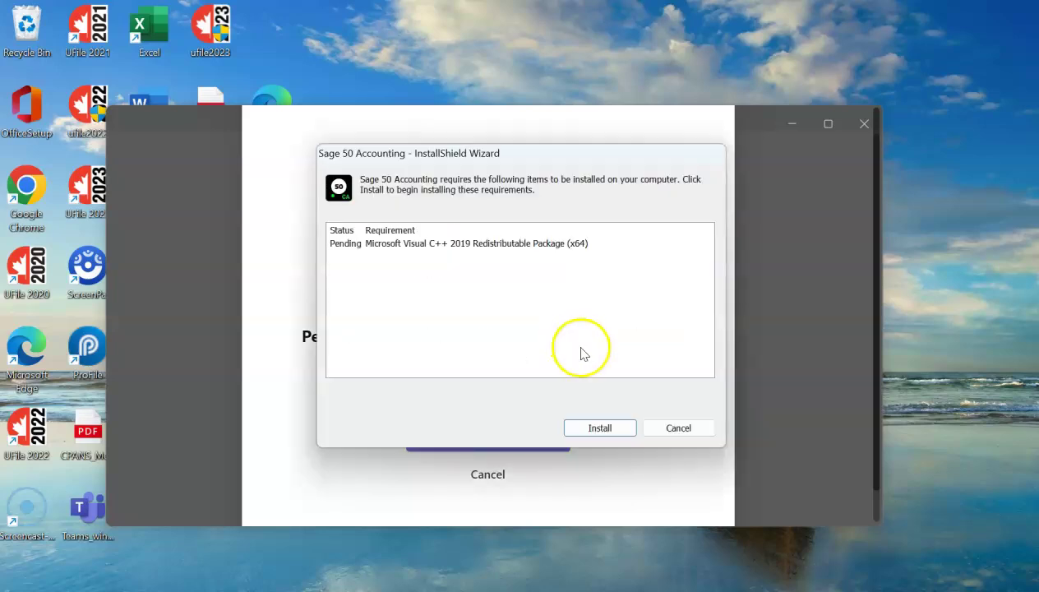
- Install the Microsoft Visual C++ 2019 Redistributable (x64) prerequisite
left_click(600, 429)
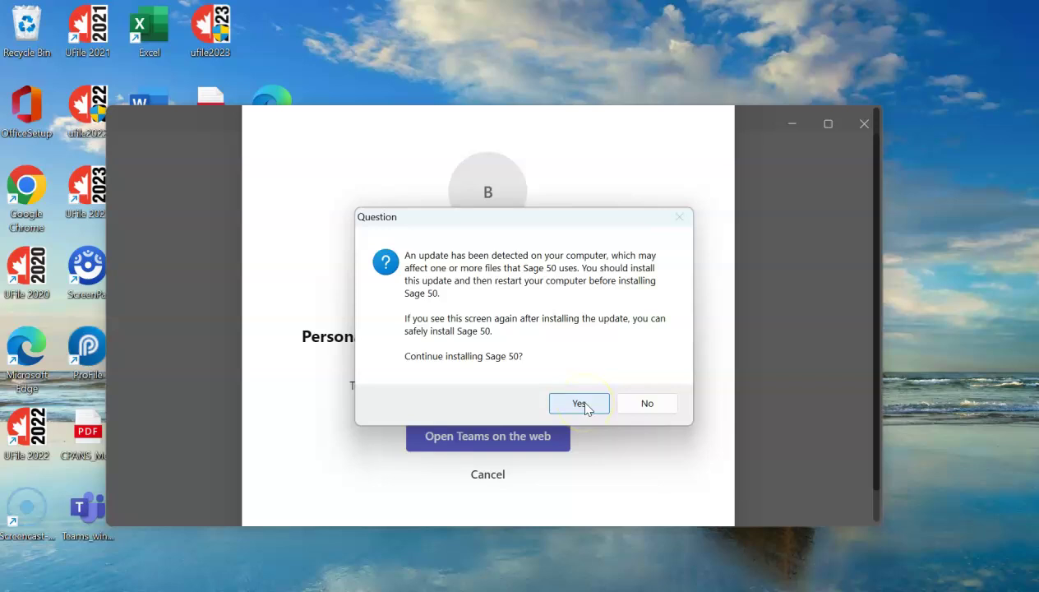
- Continue despite the update warning, accept the licence, and keep the Typical installation type
left_click(579, 404)
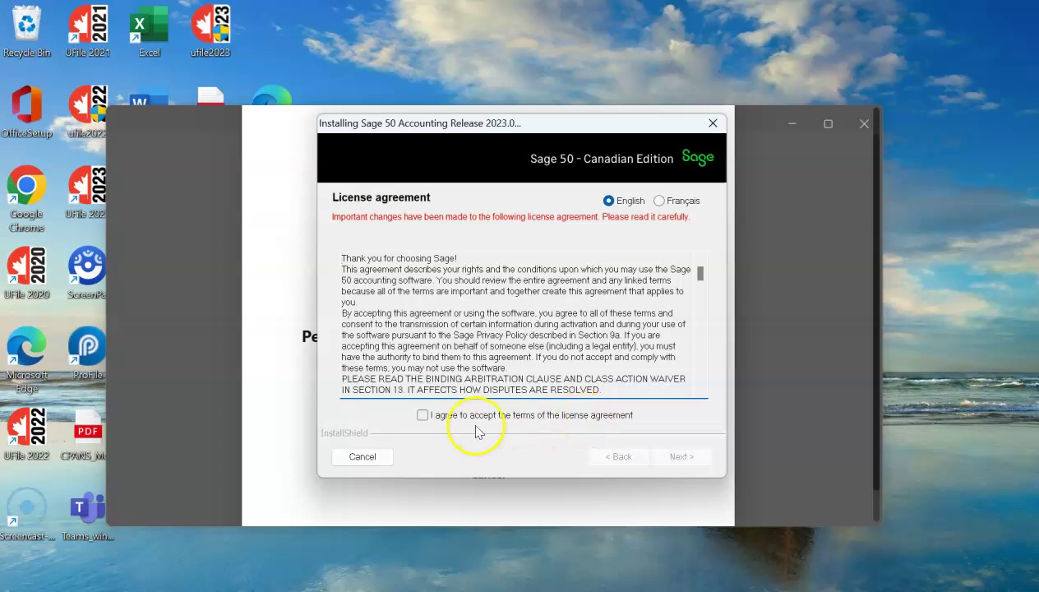
left_click(422, 415)
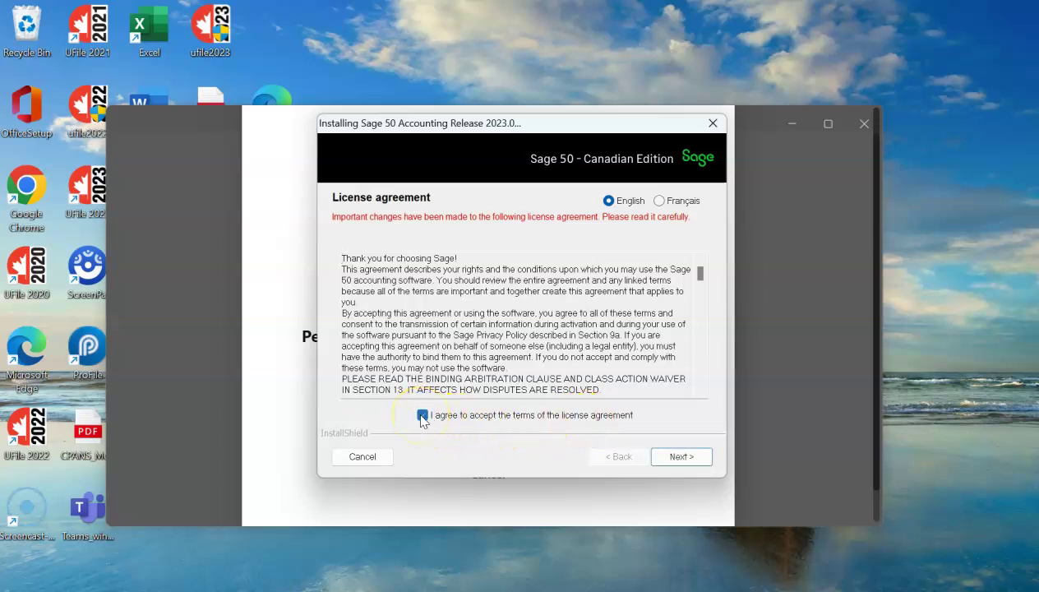
left_click(678, 459)
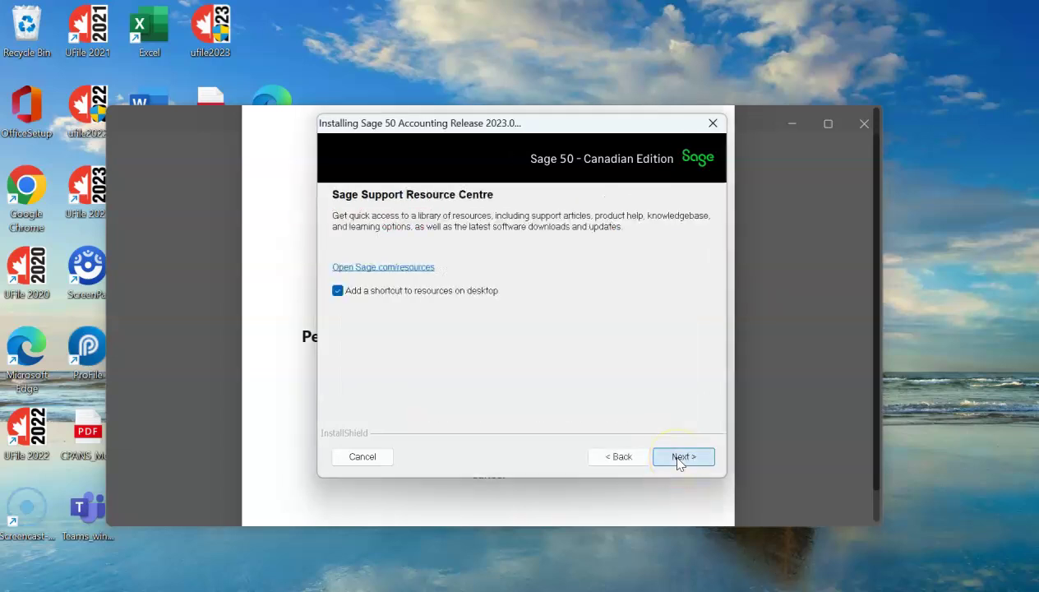
left_click(679, 459)
left_click(679, 458)
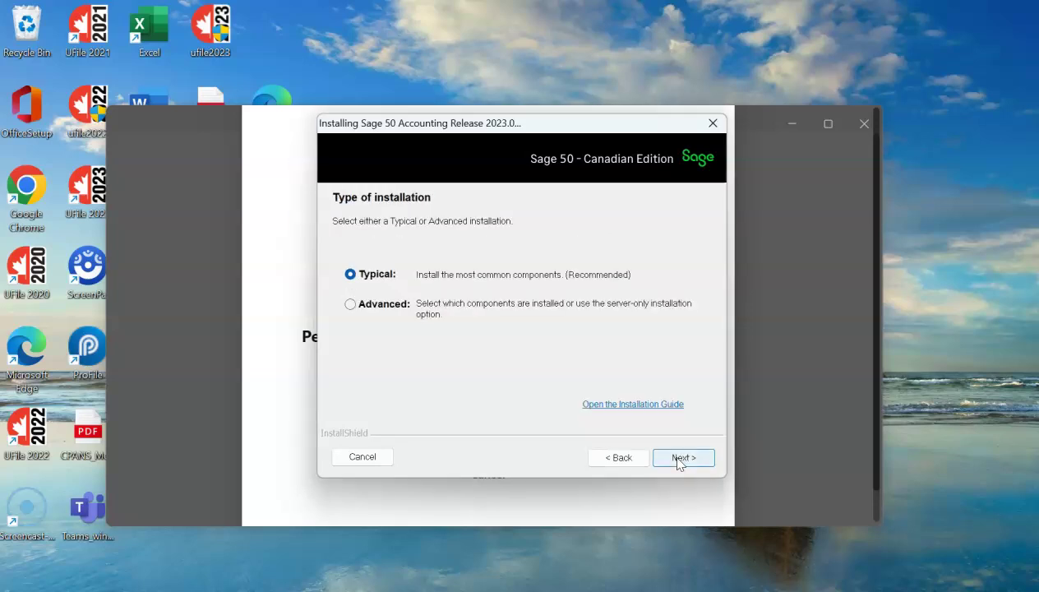
left_click(679, 460)
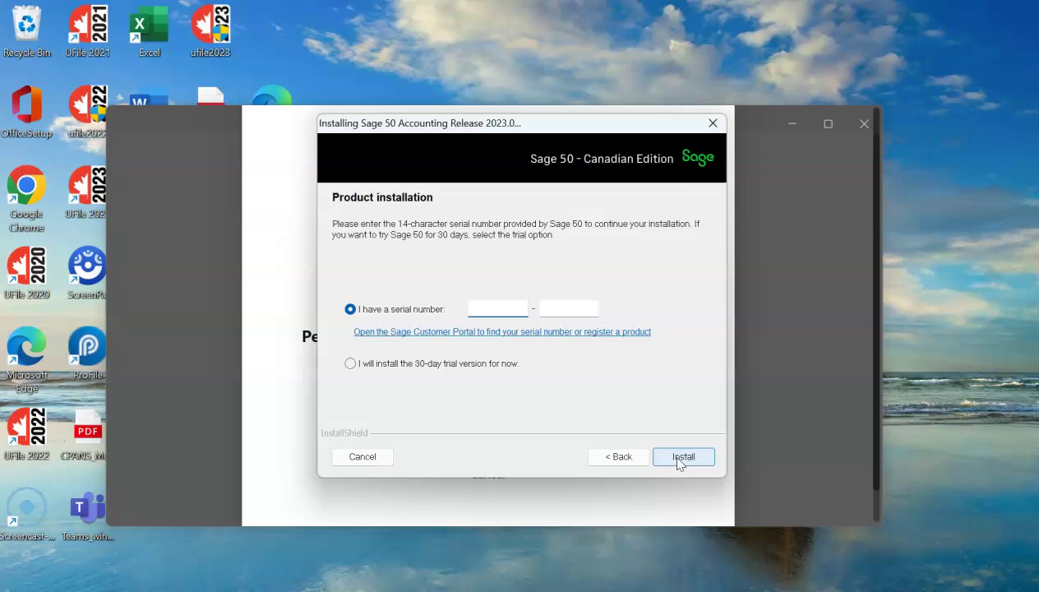
- Enter the 14-character product serial number in capitals and start installing Sage 50
key("Caps_Lock")
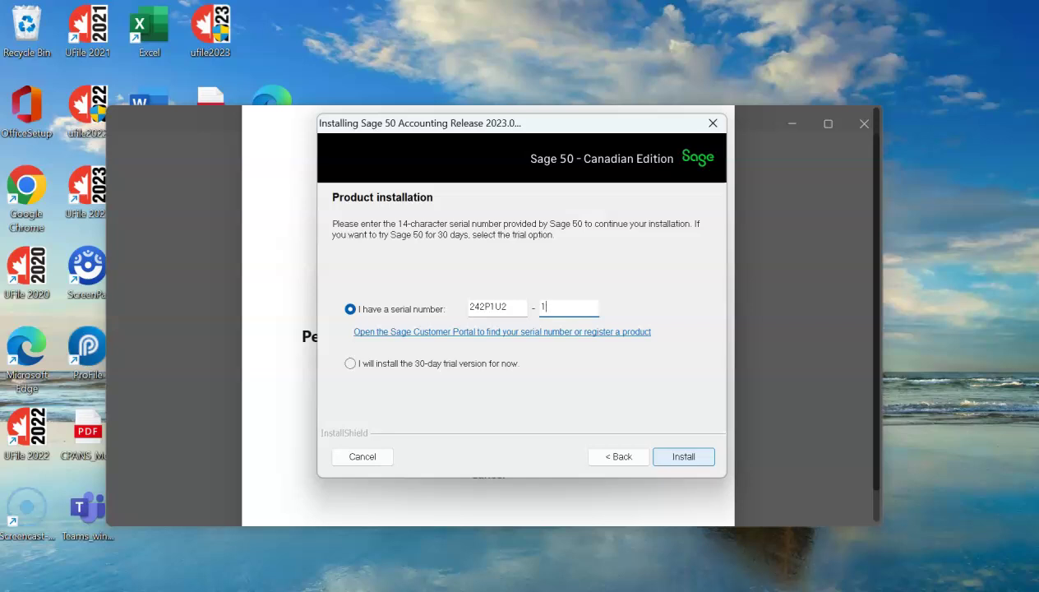
left_click(698, 457)
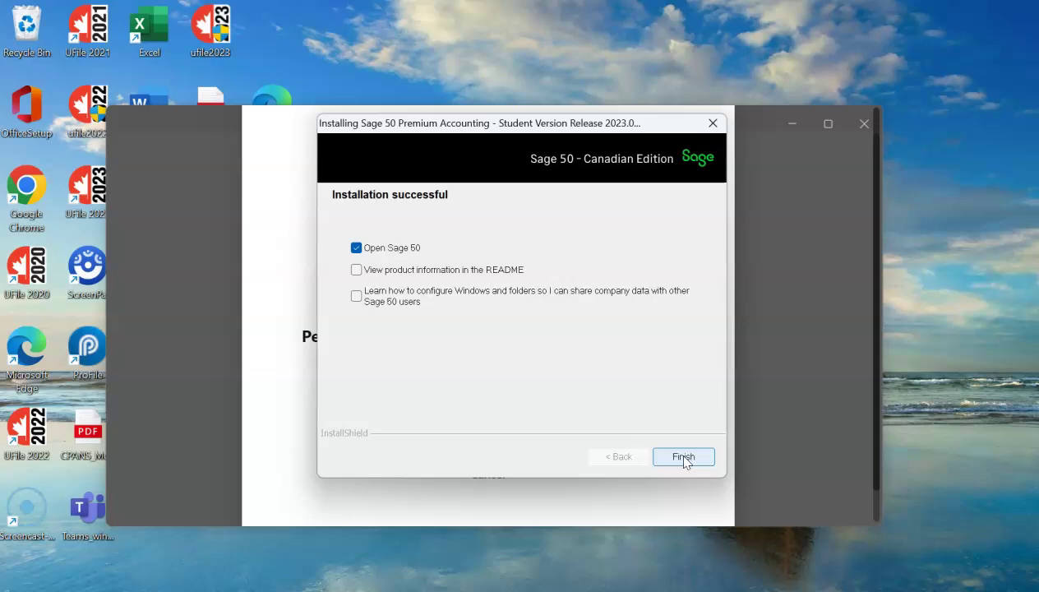
- Finish the successful installation with Open Sage 50 left ticked
left_click(683, 457)
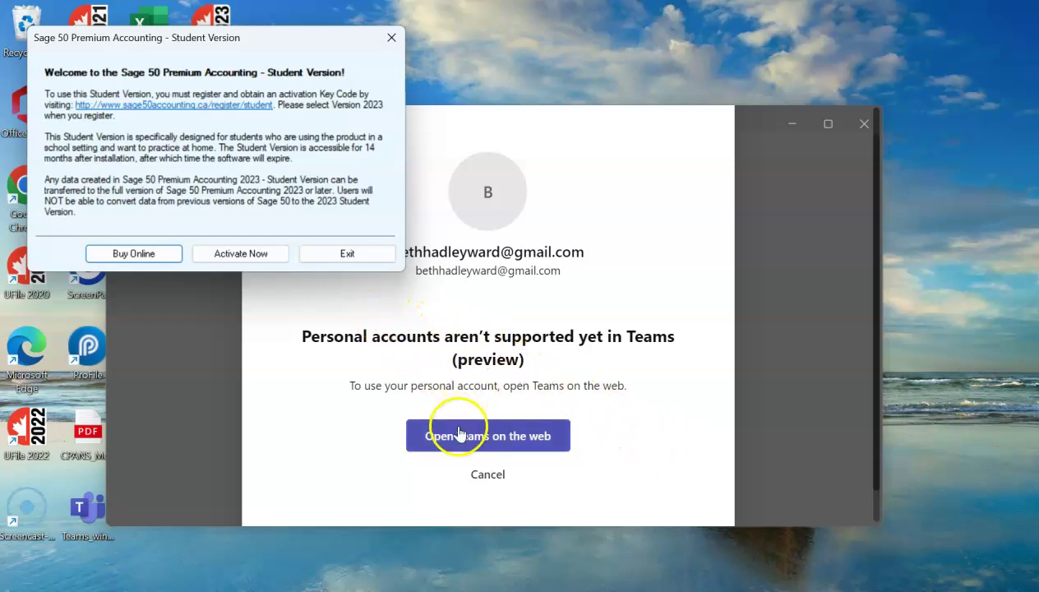
- Dismiss the Teams personal-account message and close the Microsoft Teams window
left_click(489, 477)
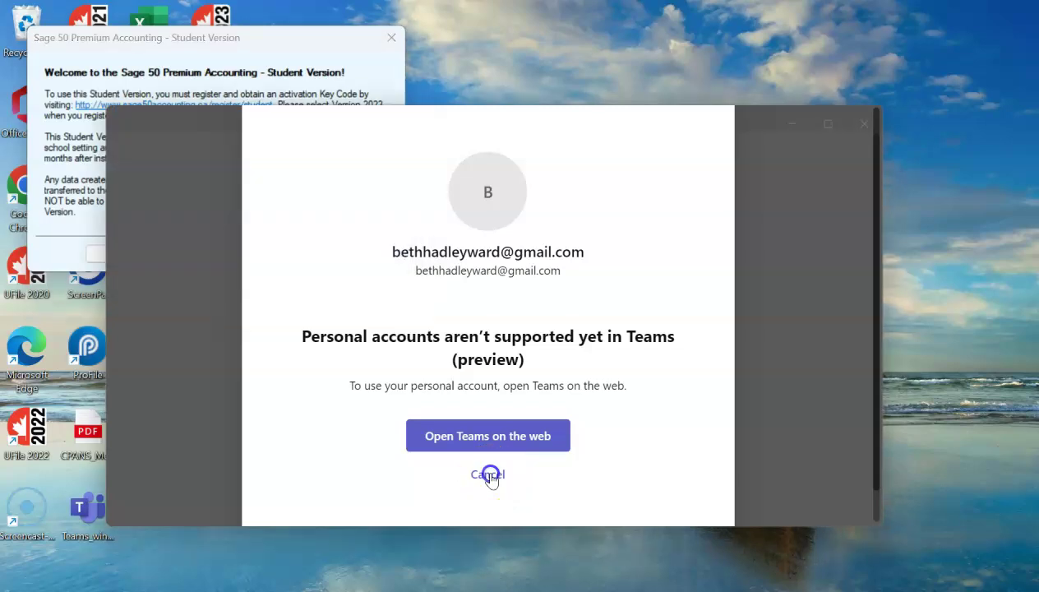
left_click(866, 128)
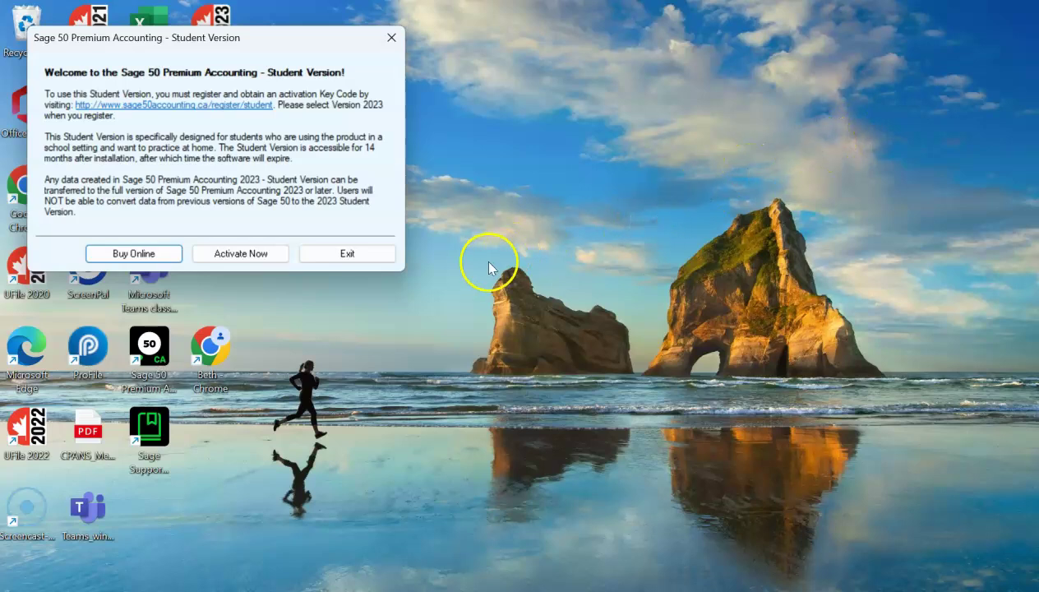
- Start Student Version activation and enter the user's full name as the company name
left_click(265, 262)
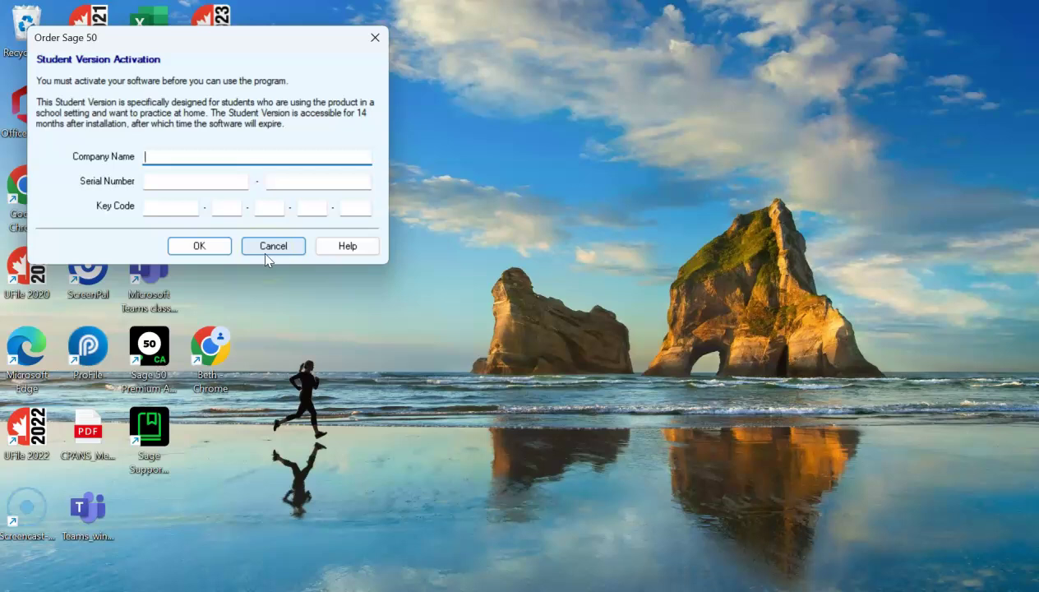
type("bETH")
key("BackSpace")
key("BackSpace")
key("BackSpace")
key("BackSpace")
key("BackSpace")
key("Caps_Lock")
- Fill in both parts of the product serial number in capitals
key("Tab")
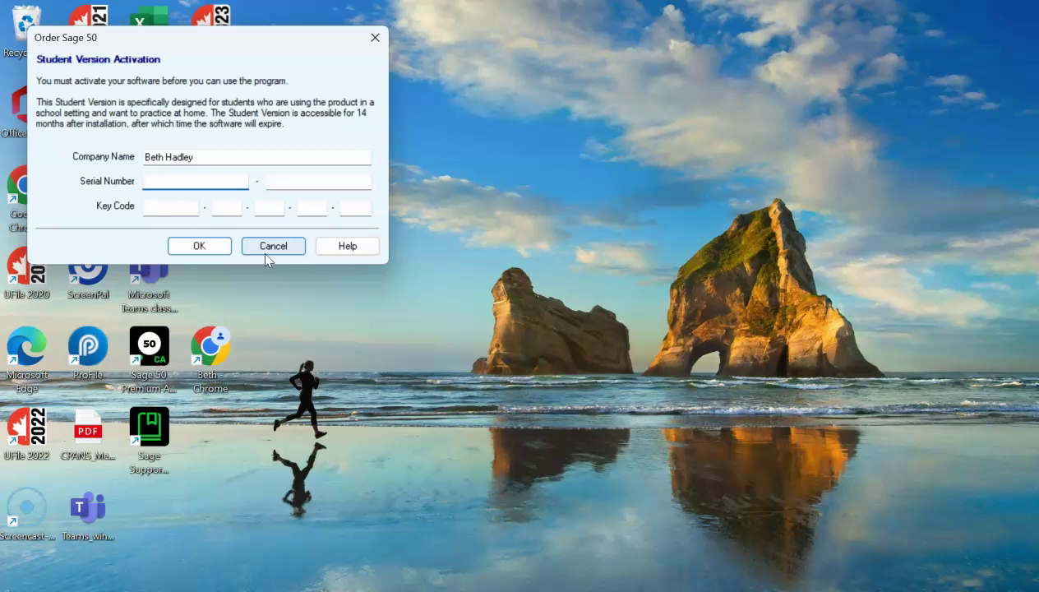
key("Caps_Lock")
key("Tab")
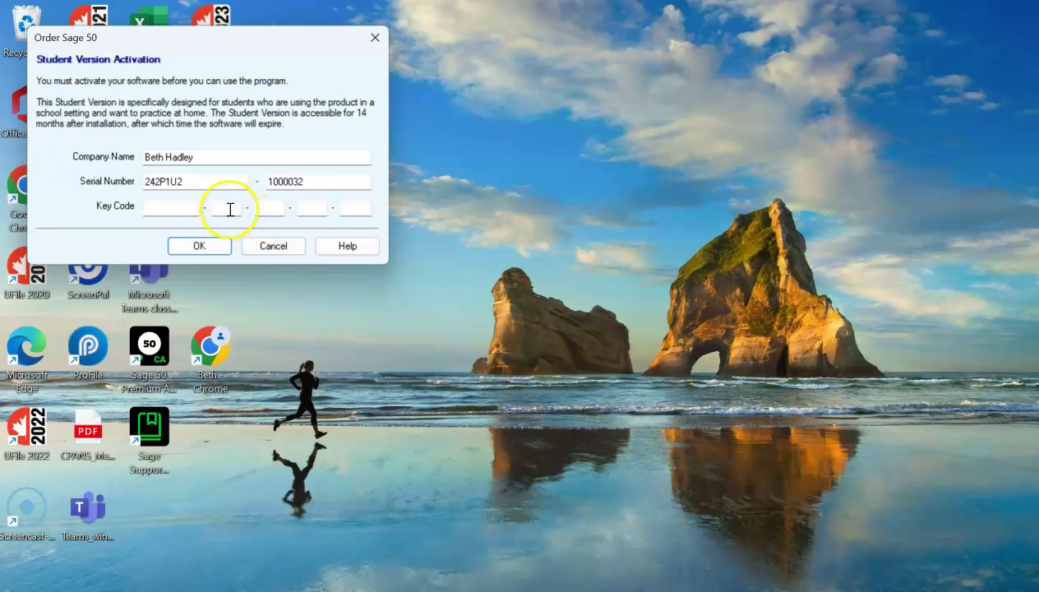
- Enter the five-part activation key code and submit the activation form
left_click(190, 211)
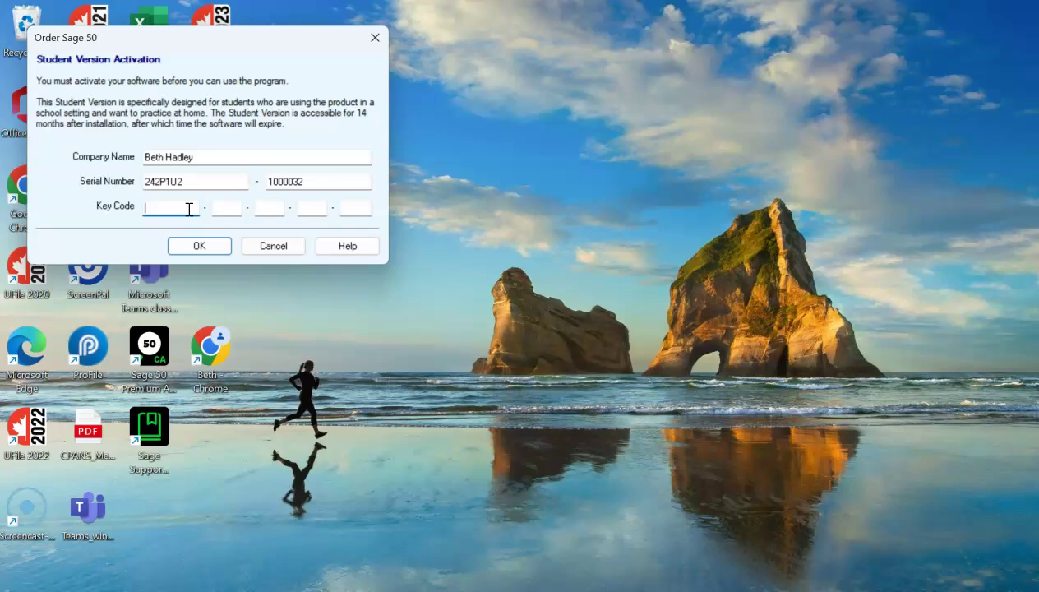
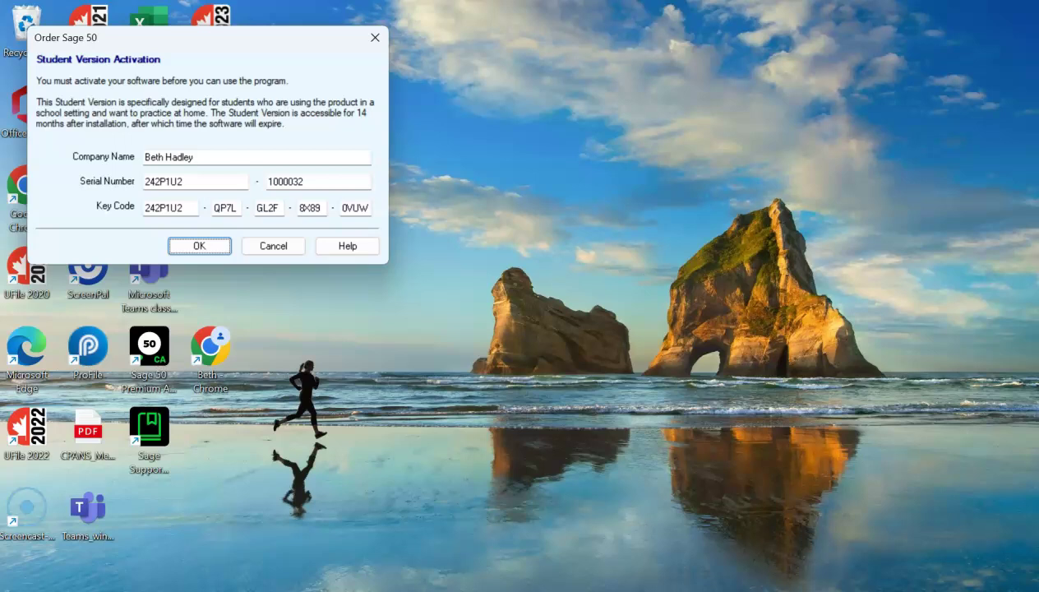
left_click(200, 247)
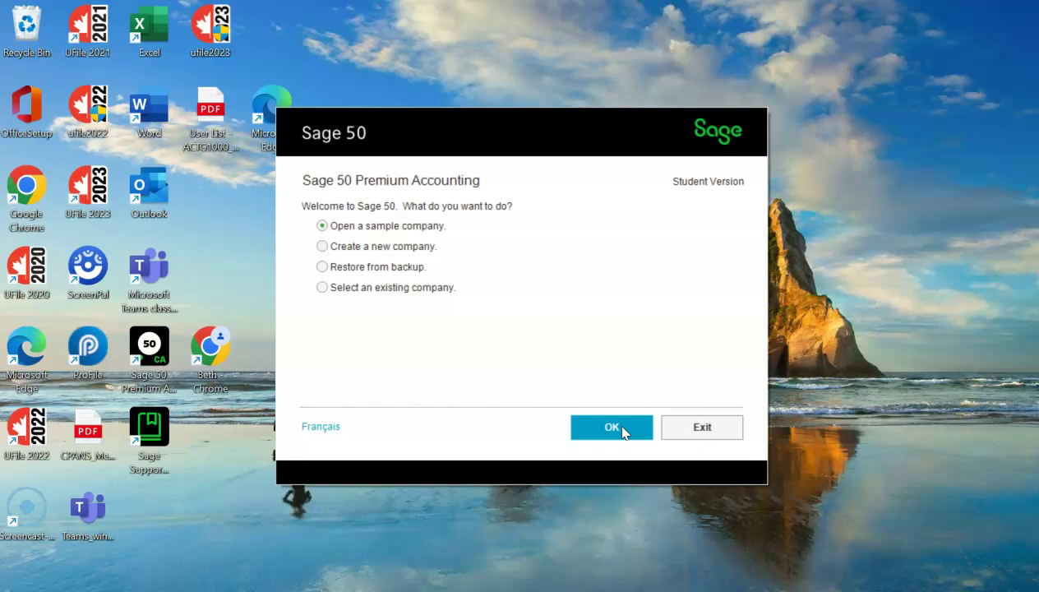
- Open the sample company from the Sage 50 welcome window
left_click(612, 427)
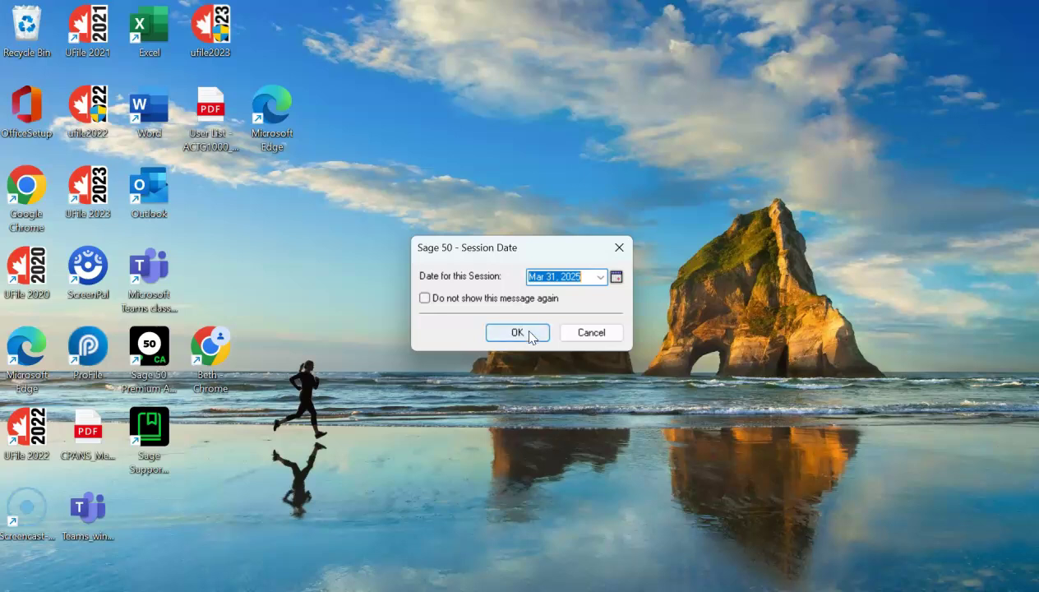
- Accept Mar 31, 2025 as the session date
left_click(530, 337)
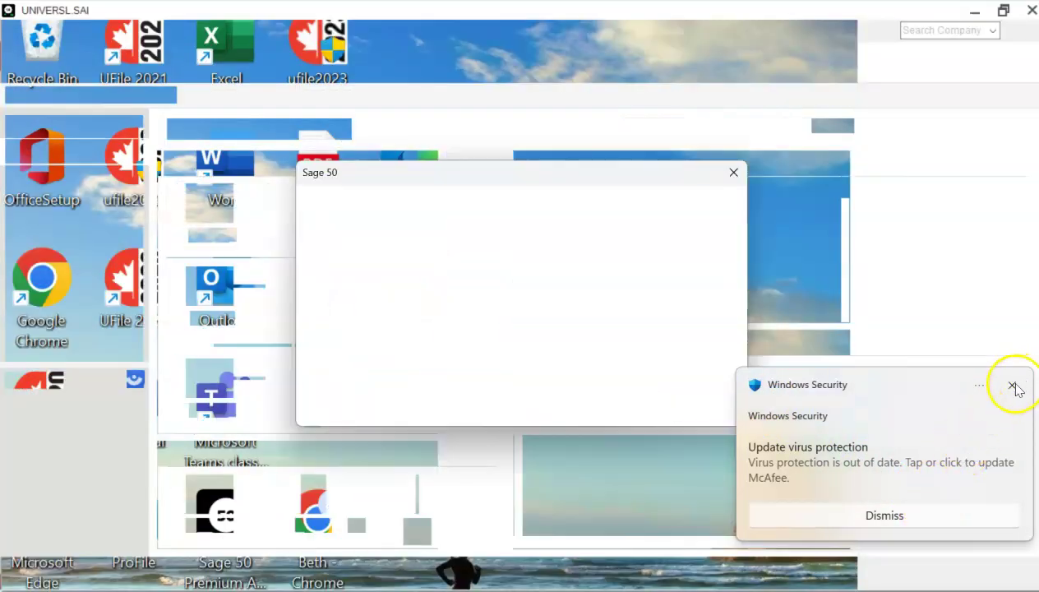
- Dismiss the Windows Security virus-protection notification and acknowledge the Product Enhancement Program notice with OK
left_click(1012, 387)
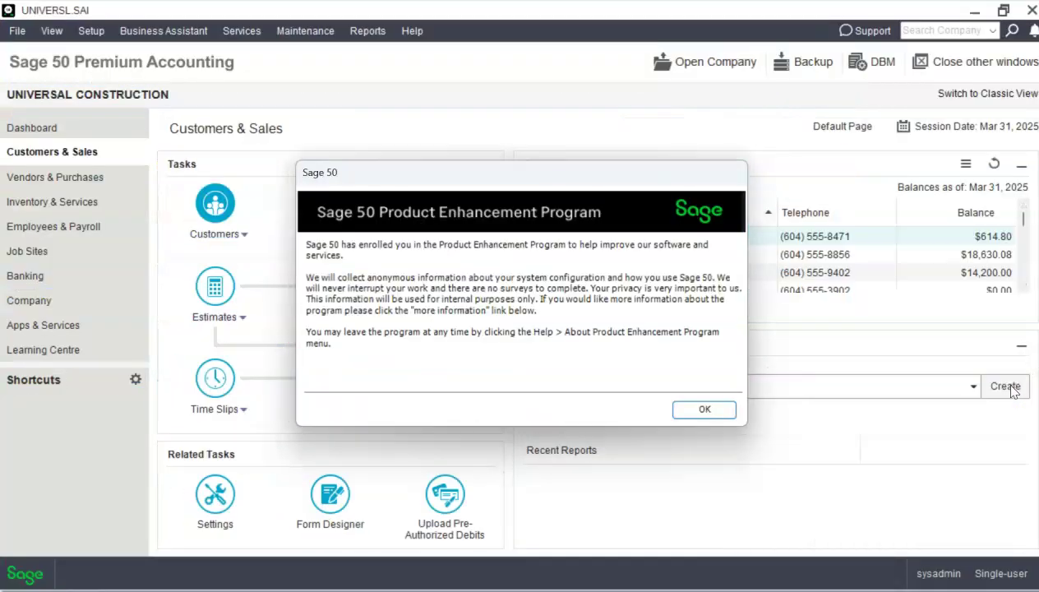
left_click(725, 412)
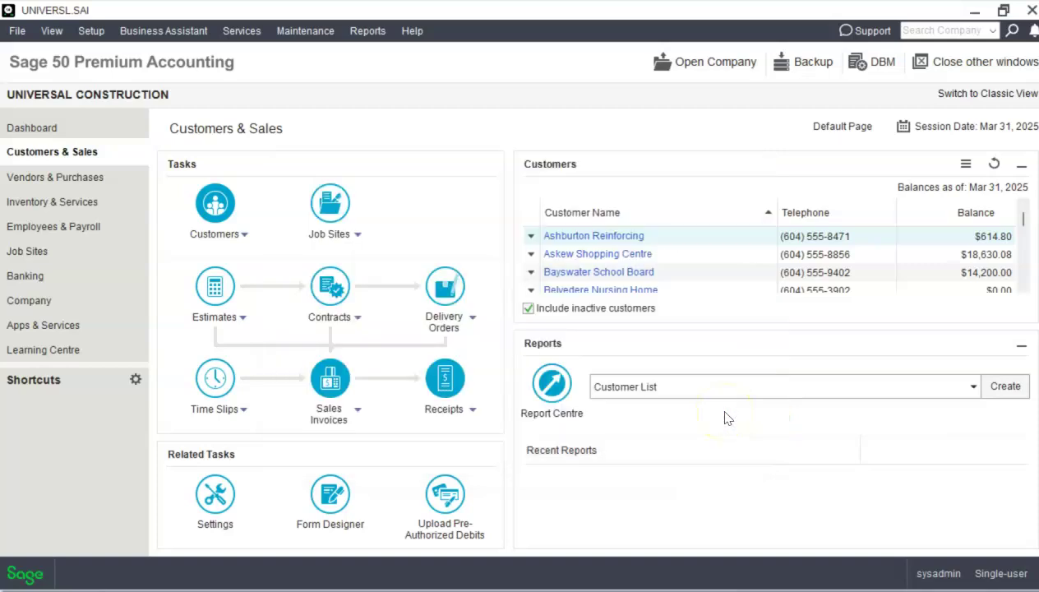